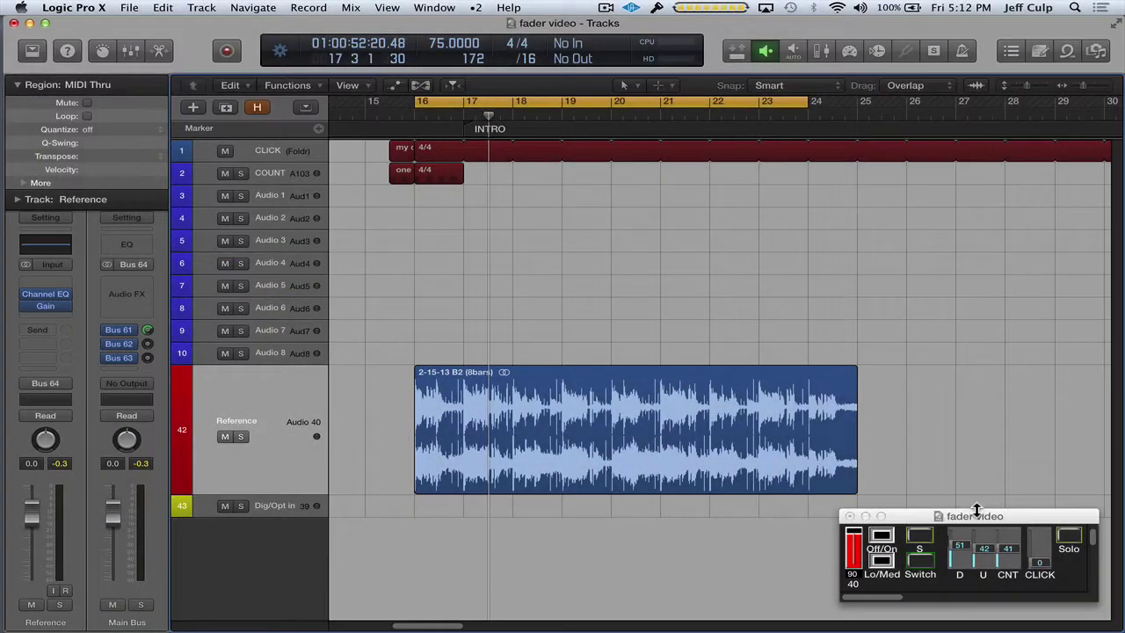
Step: Set the fader window's Reference volume fader to 68, toggle its S solo on and off, and try the click-level sliders
click(976, 514)
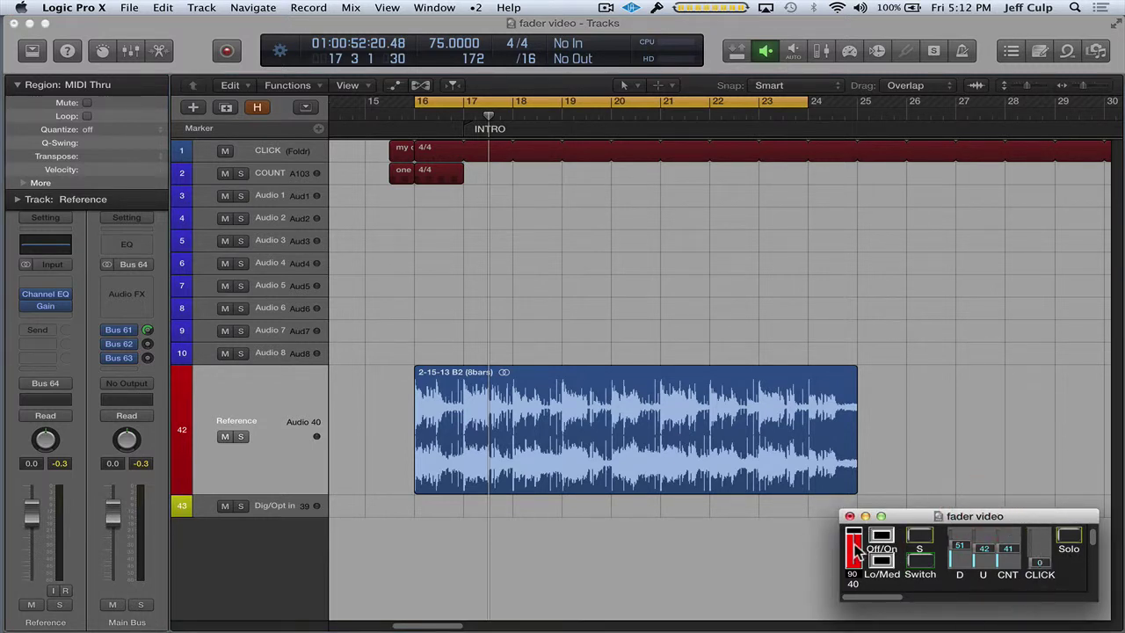
mouse_move(854, 538)
mouse_down()
mouse_move(853, 578)
mouse_move(854, 540)
mouse_up()
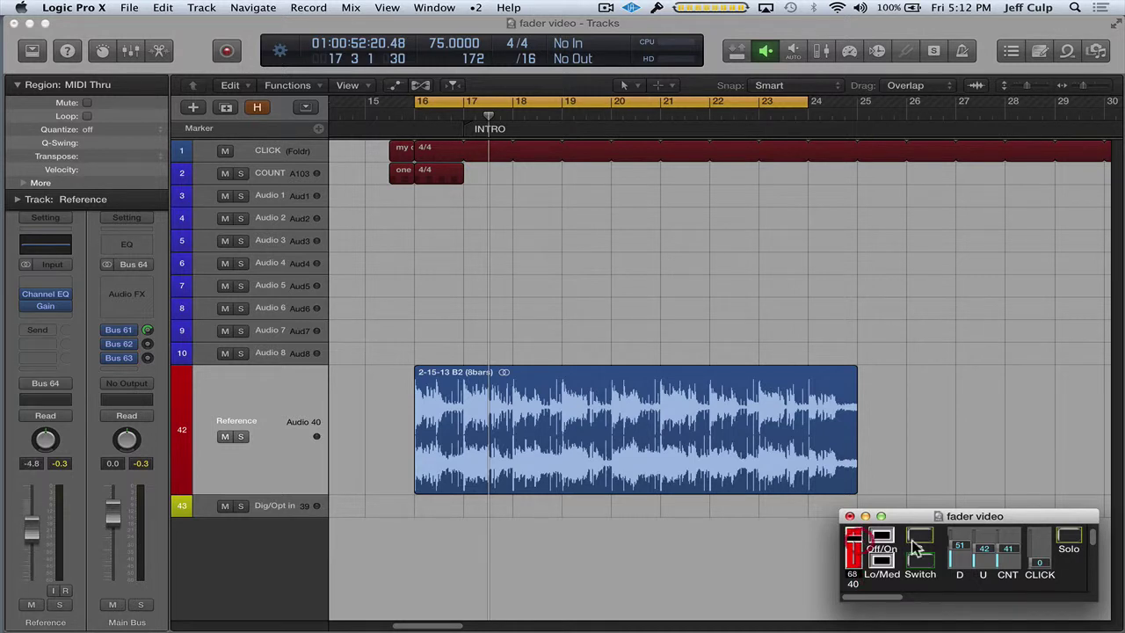
click(919, 537)
click(919, 538)
drag(963, 548, 969, 515)
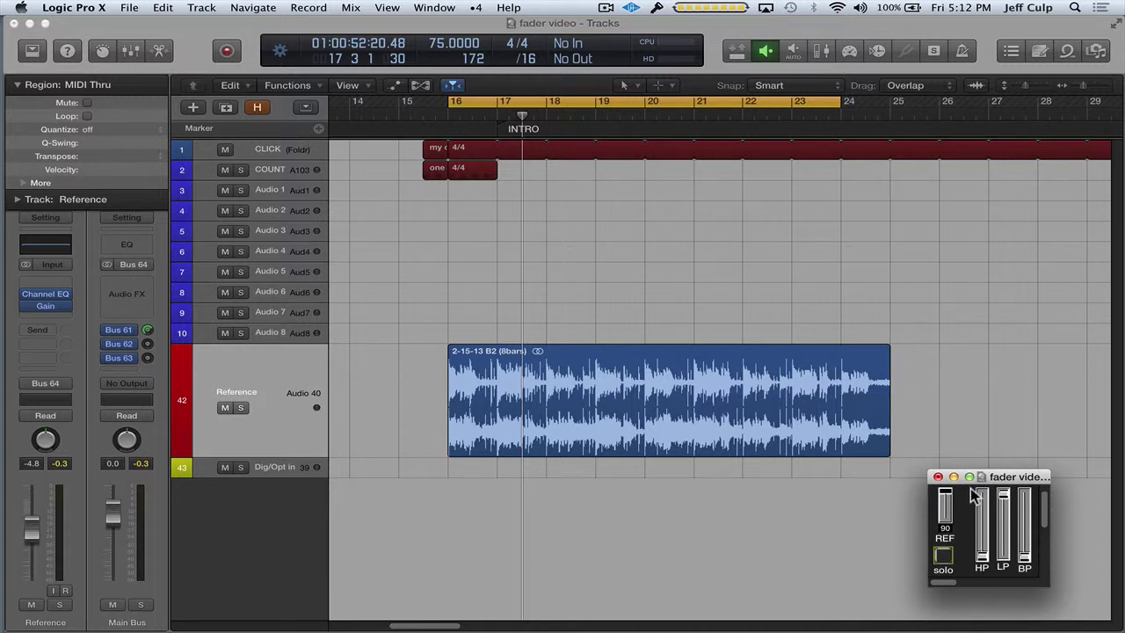
Step: Try the REF volume fader and bring it back to 90, and toggle the Reference track's solo on and off
mouse_move(945, 497)
mouse_down()
mouse_move(945, 518)
mouse_move(944, 493)
mouse_up()
click(942, 556)
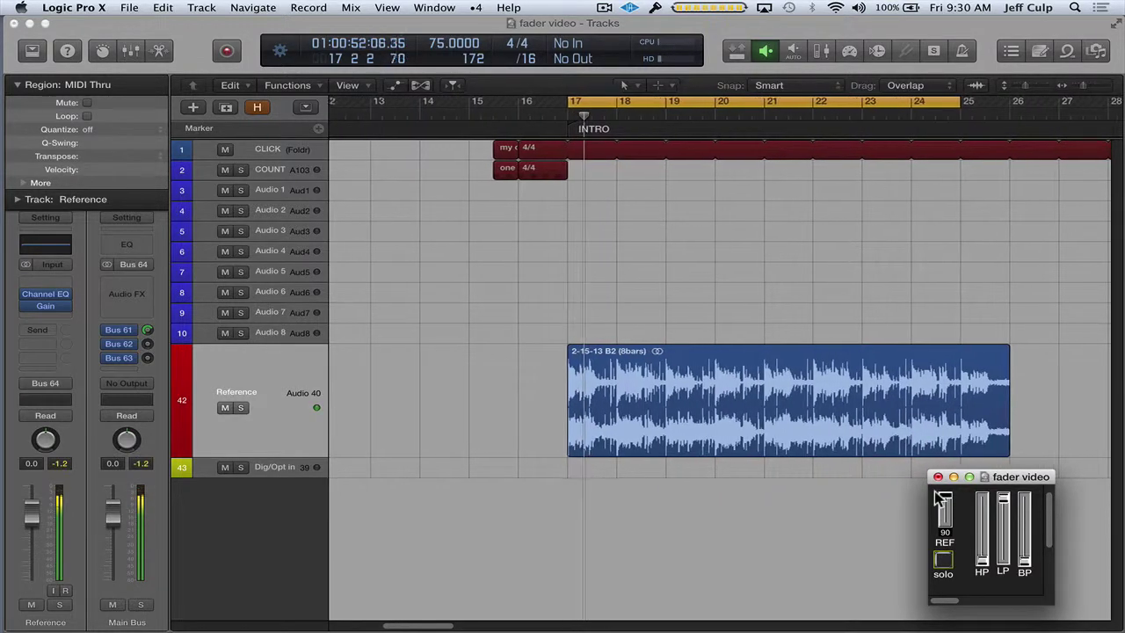
drag(944, 494, 944, 519)
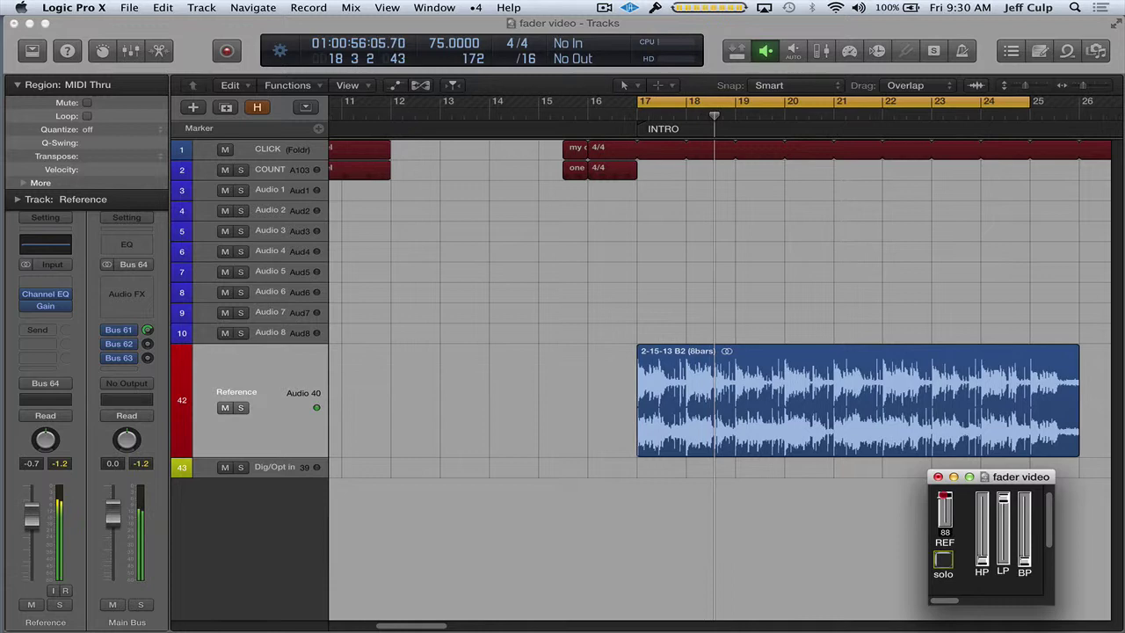
click(943, 496)
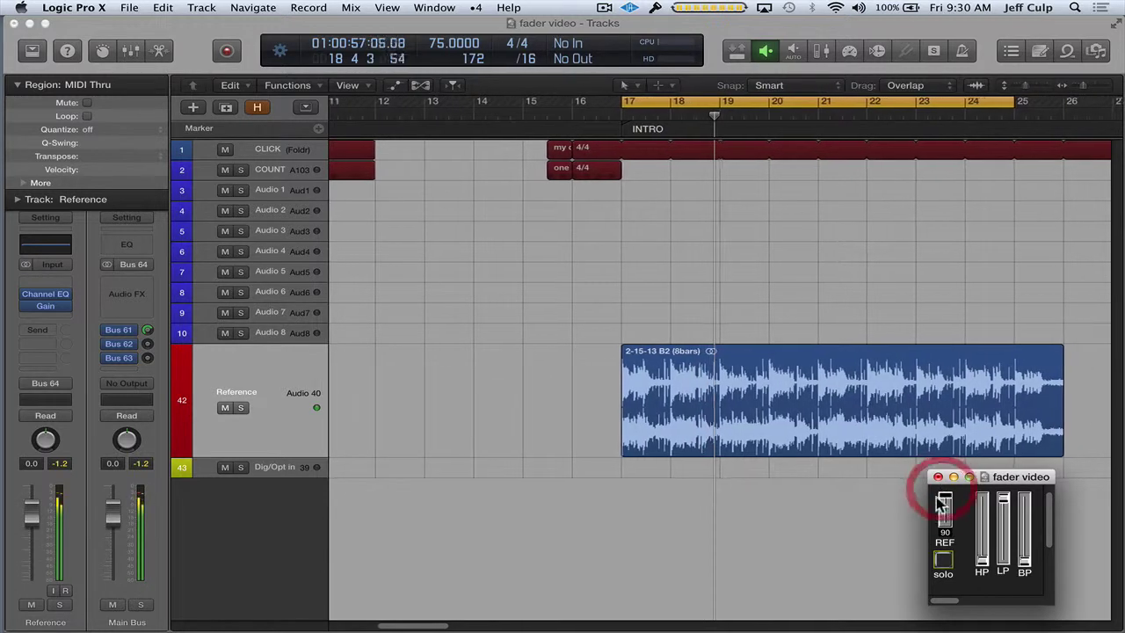
click(943, 560)
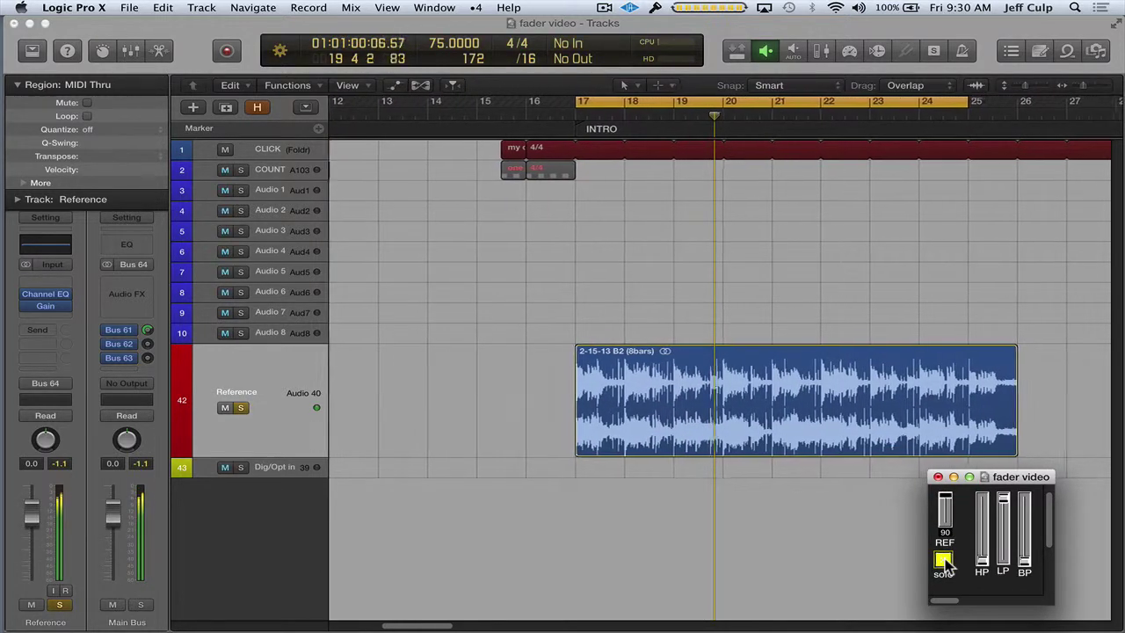
click(943, 561)
Step: Sweep the HP, LP and BP filter faders during playback of the Reference track
mouse_move(982, 562)
mouse_down()
mouse_move(981, 498)
mouse_move(982, 552)
mouse_up()
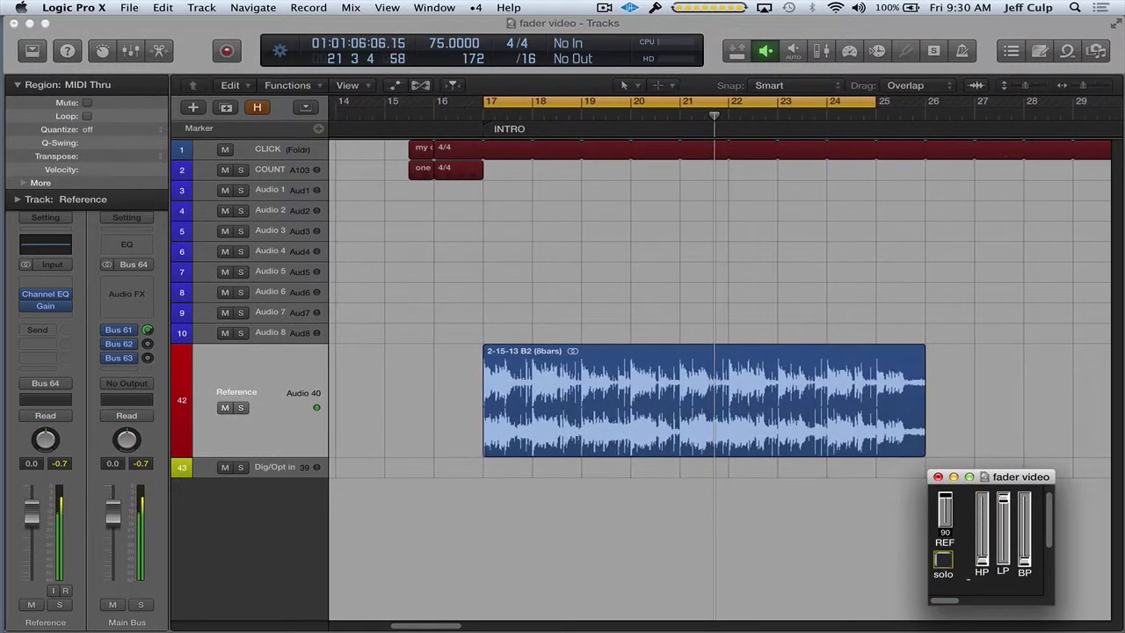
mouse_move(1002, 498)
mouse_down()
mouse_move(1004, 543)
mouse_move(1004, 497)
mouse_up()
mouse_move(1024, 562)
mouse_down()
mouse_move(1023, 501)
mouse_move(1025, 566)
mouse_up()
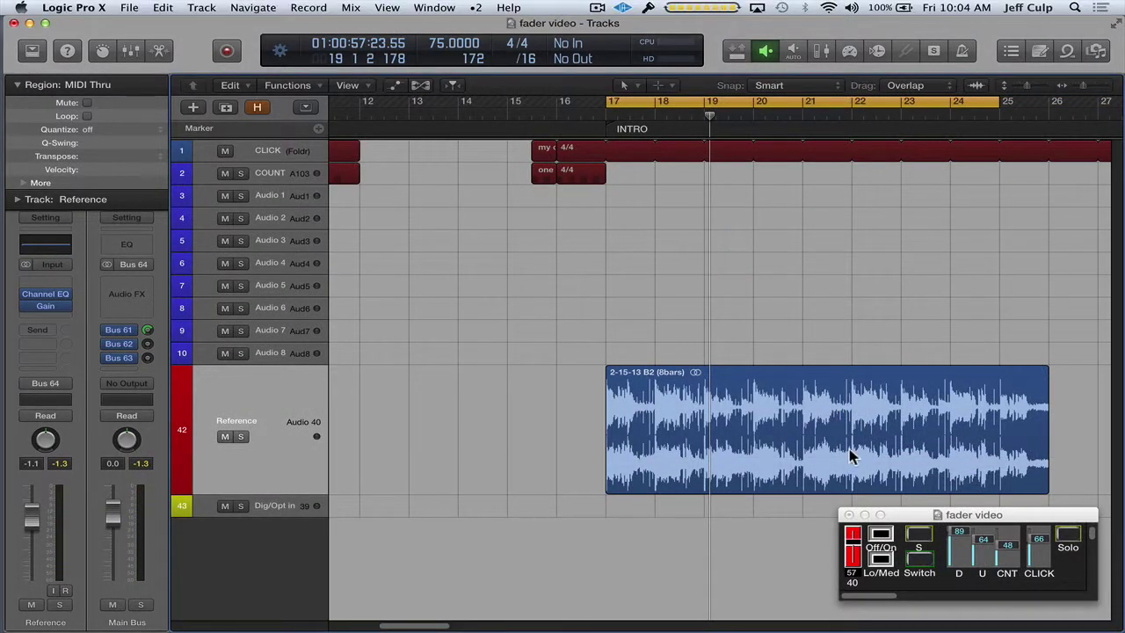
Step: Set the fader window's Reference volume fader to 82 and toggle its S solo on and off
click(898, 510)
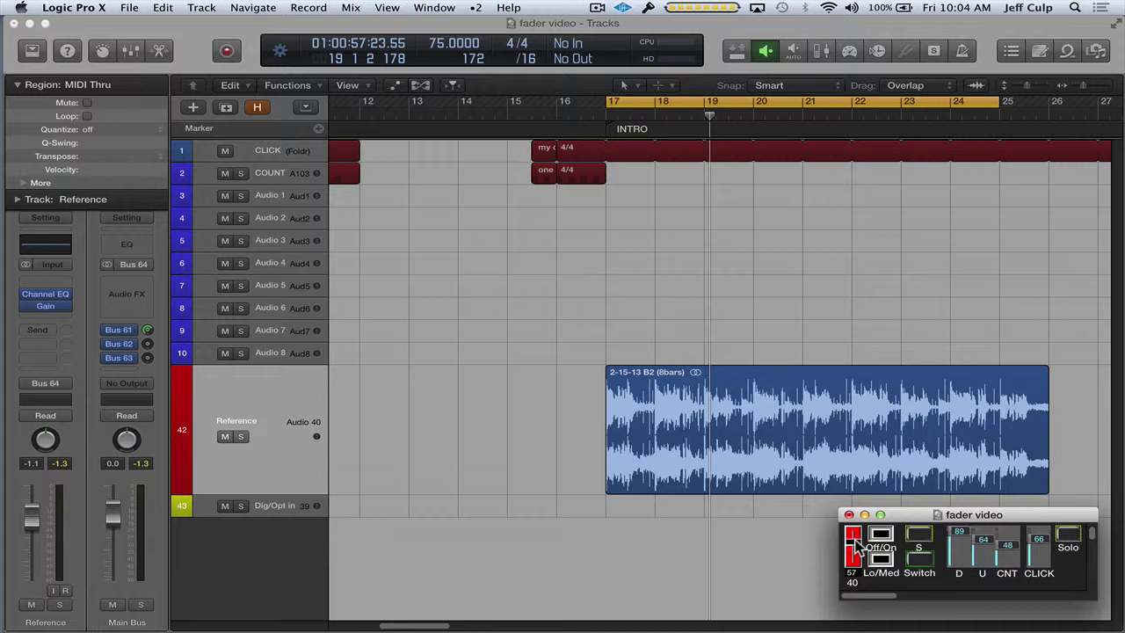
mouse_move(856, 546)
mouse_down()
mouse_move(853, 531)
mouse_move(853, 562)
mouse_move(853, 533)
mouse_up()
click(918, 533)
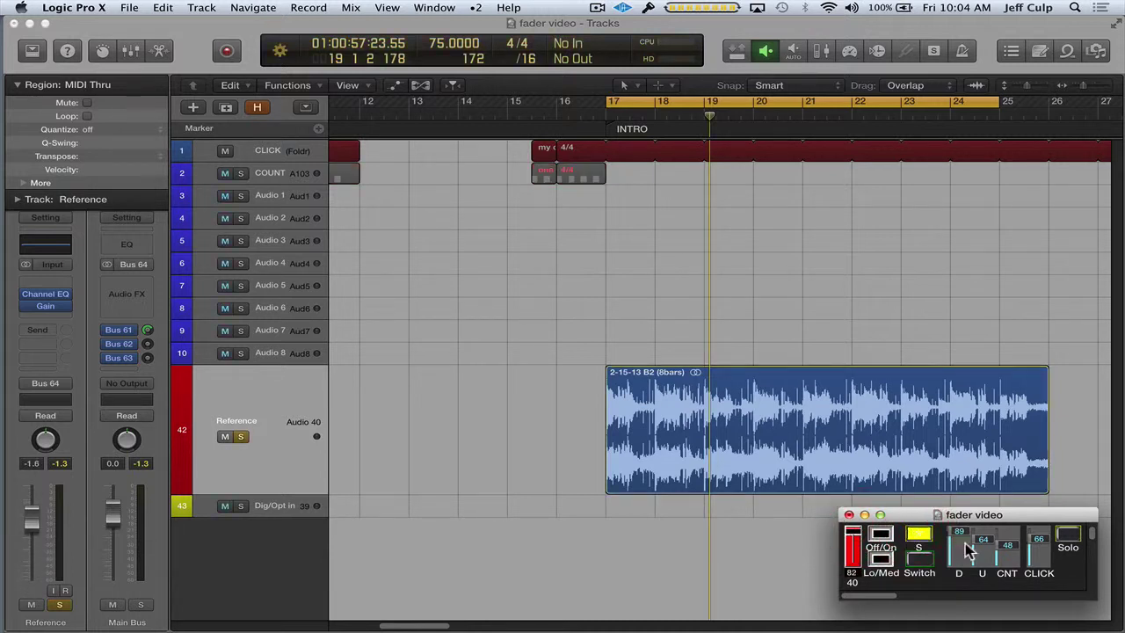
click(914, 537)
Step: Try the track Switch control and set the fader window's levels to 79 for D, 56 for CNT and 68 for CLICK
mouse_move(955, 532)
mouse_down()
mouse_move(955, 557)
mouse_move(952, 532)
mouse_up()
click(919, 560)
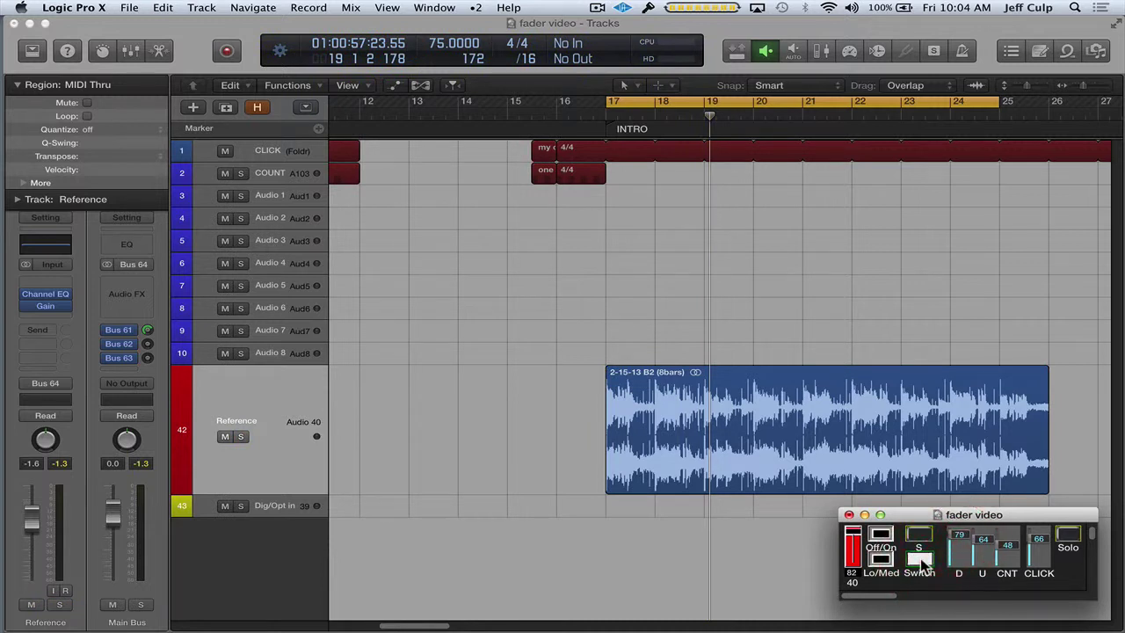
drag(1040, 539, 1007, 545)
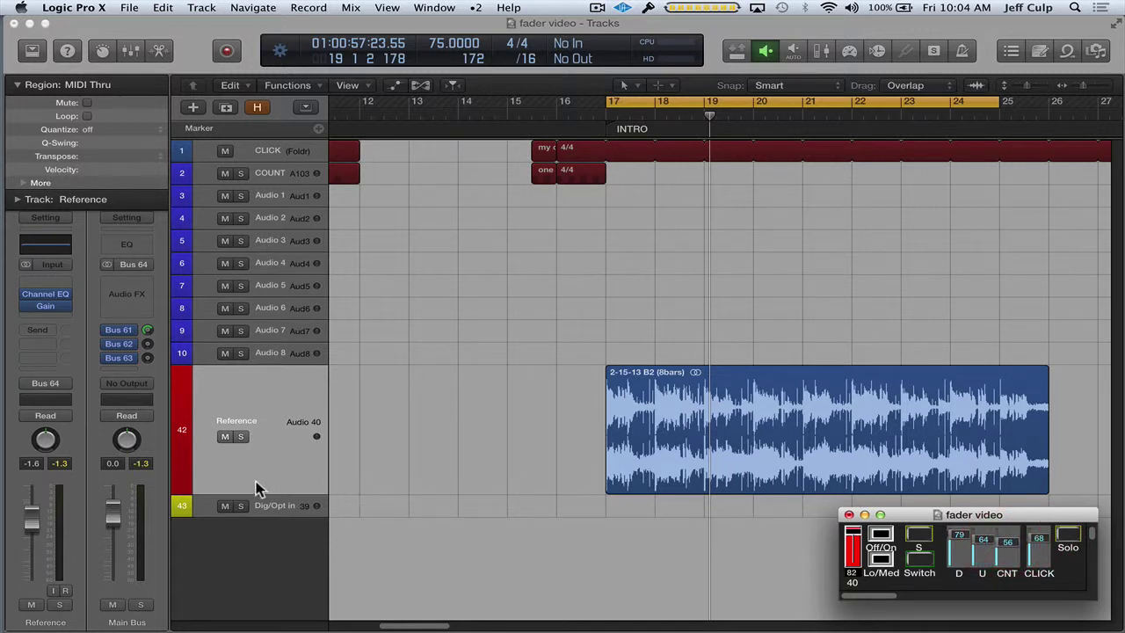
Step: Adjust the volume and toggle the solo on the Reference channel strip, and set the fader window's volume fader to 60
mouse_move(32, 519)
mouse_down()
mouse_move(33, 538)
mouse_move(44, 510)
mouse_up()
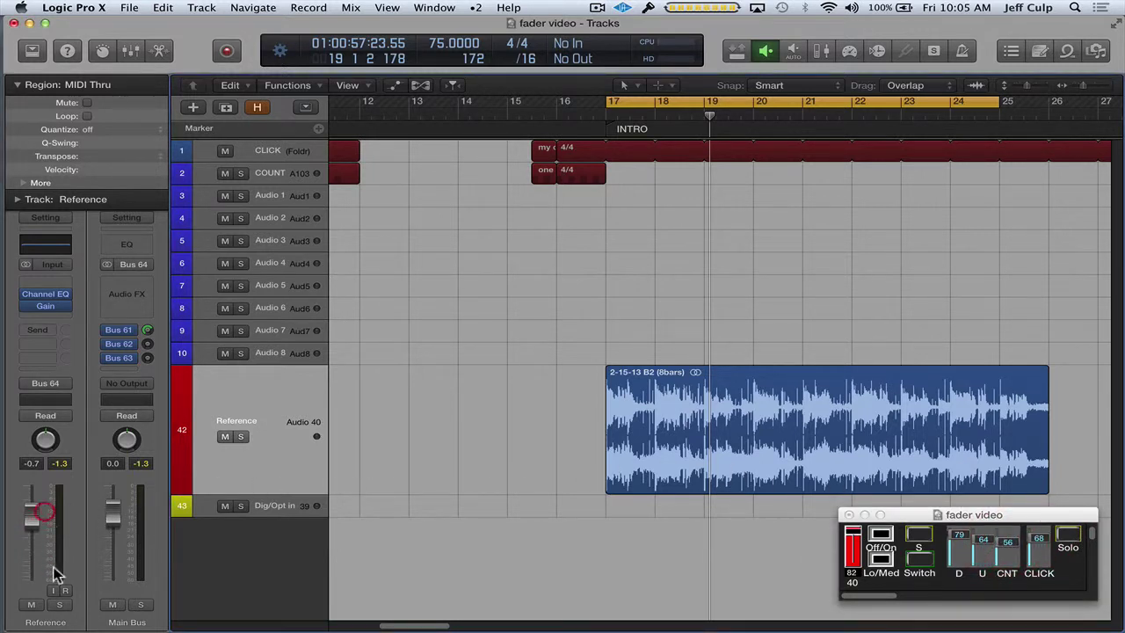
click(62, 604)
click(62, 604)
drag(852, 532, 854, 543)
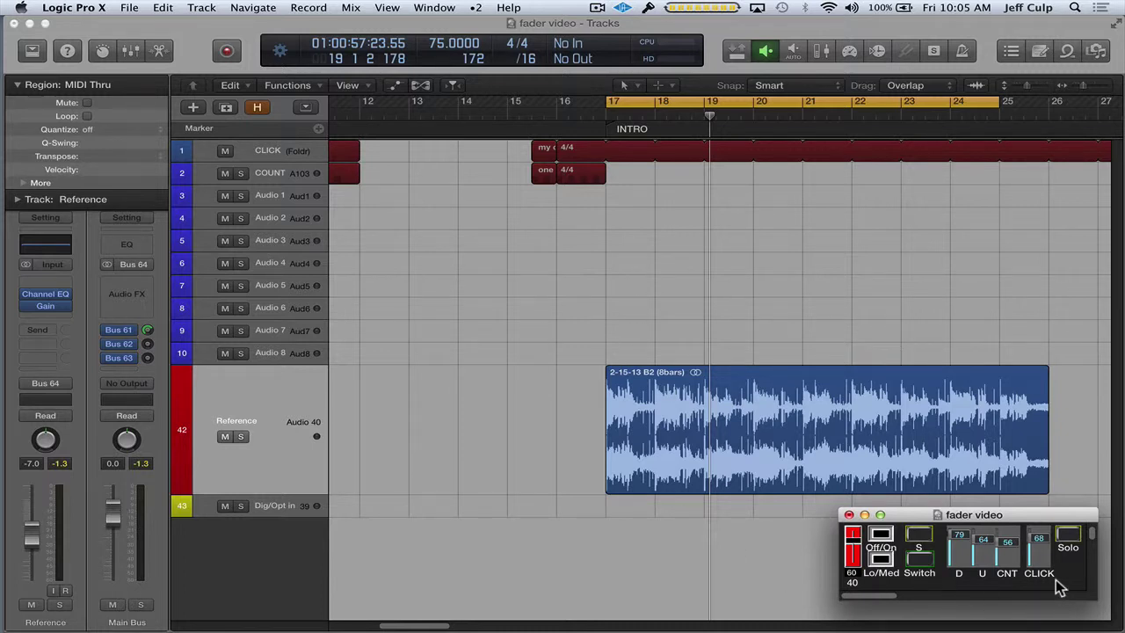
Step: Show the hidden tracks, look through the full track list, and hide them again
click(257, 107)
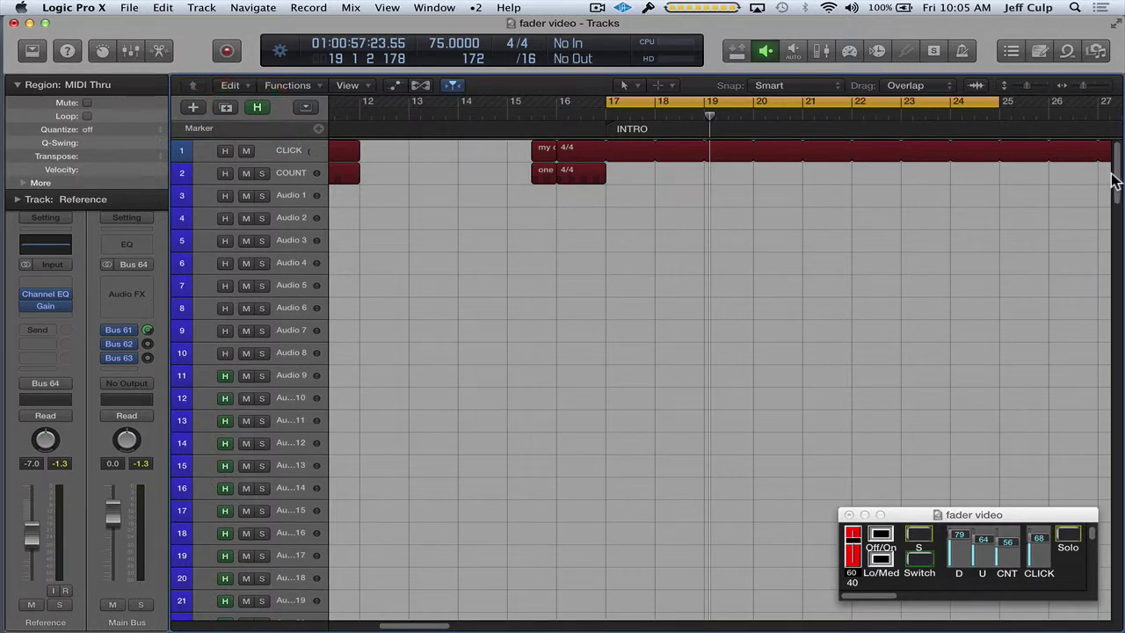
drag(1111, 180, 1057, 151)
click(252, 107)
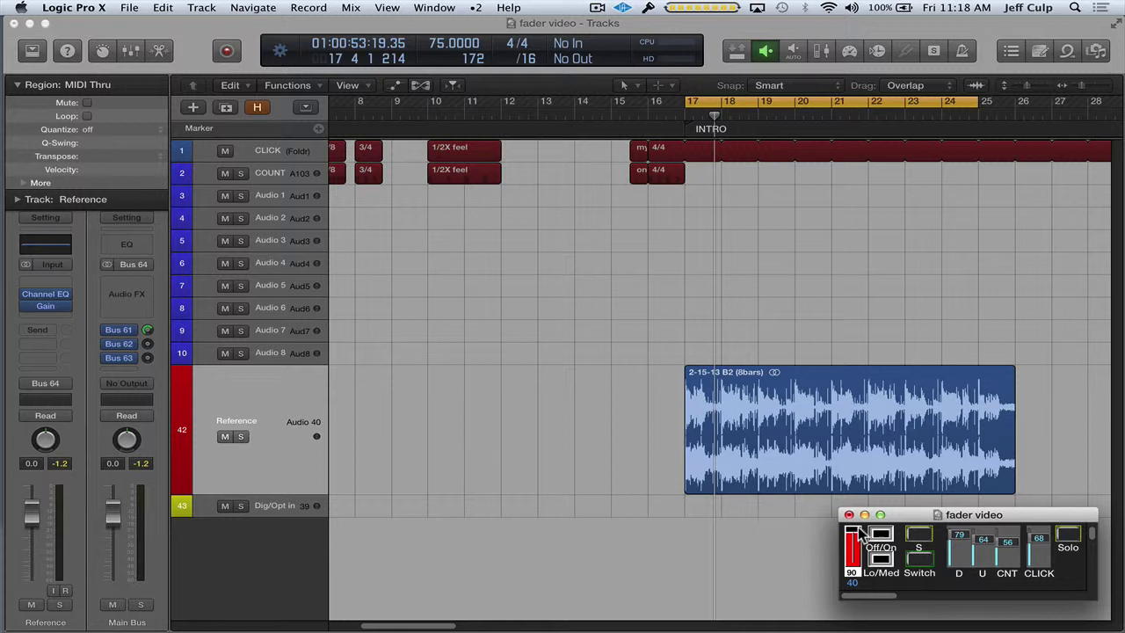
Step: Lower the Reference volume to 75 in the fader window and toggle its S solo on and off
mouse_move(858, 536)
mouse_down()
mouse_move(851, 566)
mouse_move(845, 534)
mouse_up()
click(918, 532)
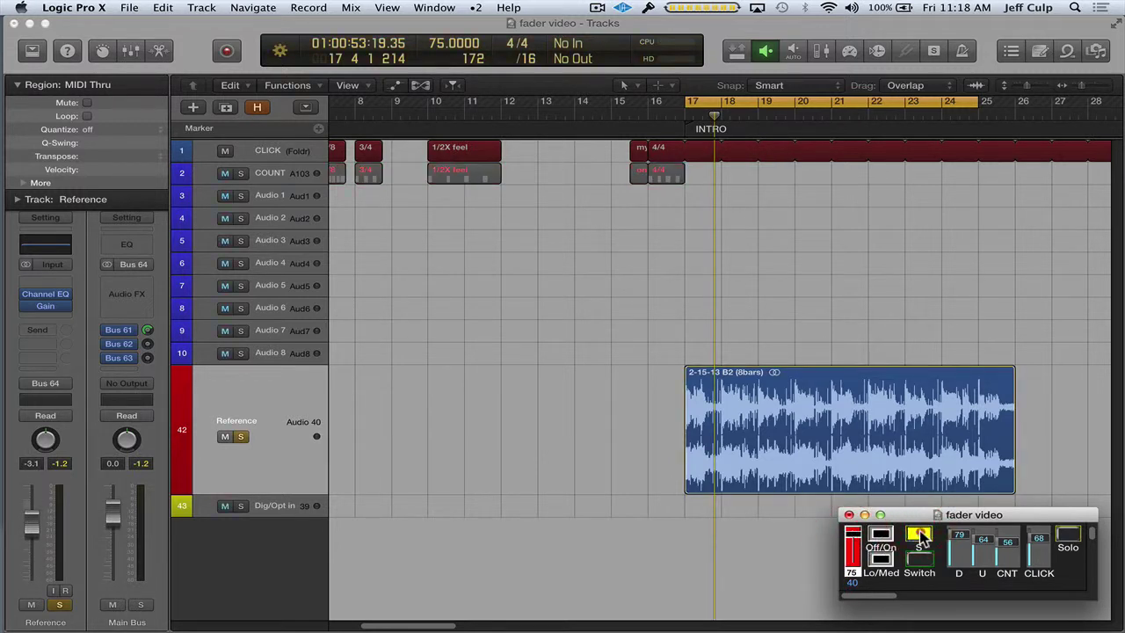
click(918, 532)
Step: Toggle the Reference track's volume off and back on at level 90 several times
click(885, 536)
click(884, 536)
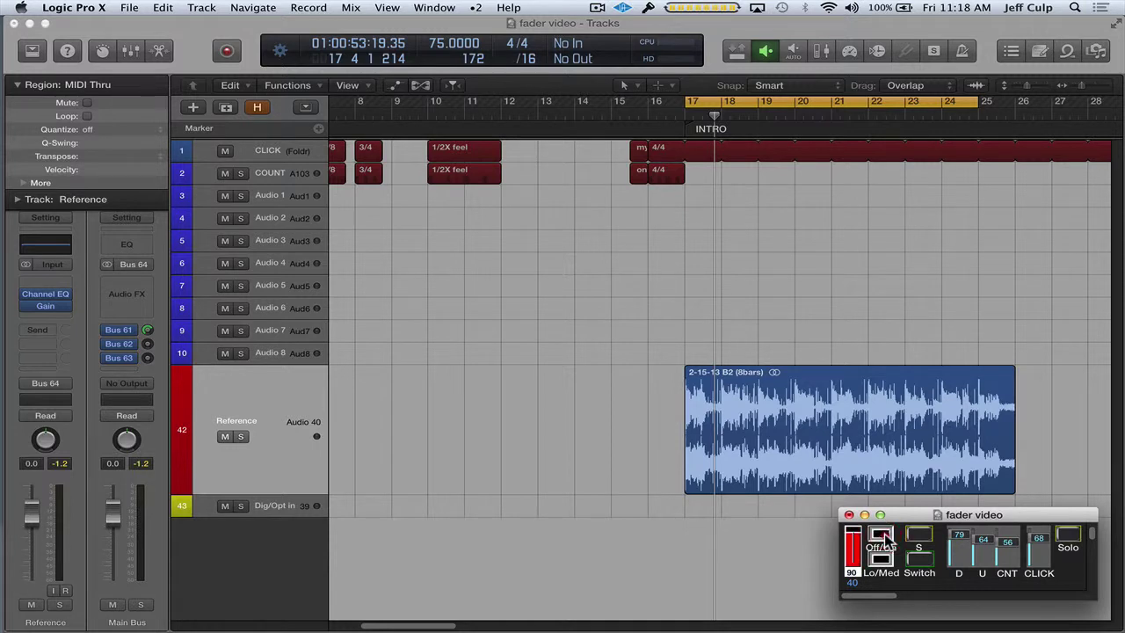
click(885, 536)
click(884, 536)
click(882, 540)
click(883, 542)
click(882, 545)
Step: Alternate the Reference volume between the low level 25 and the medium level 56, and toggle it off and on
click(883, 565)
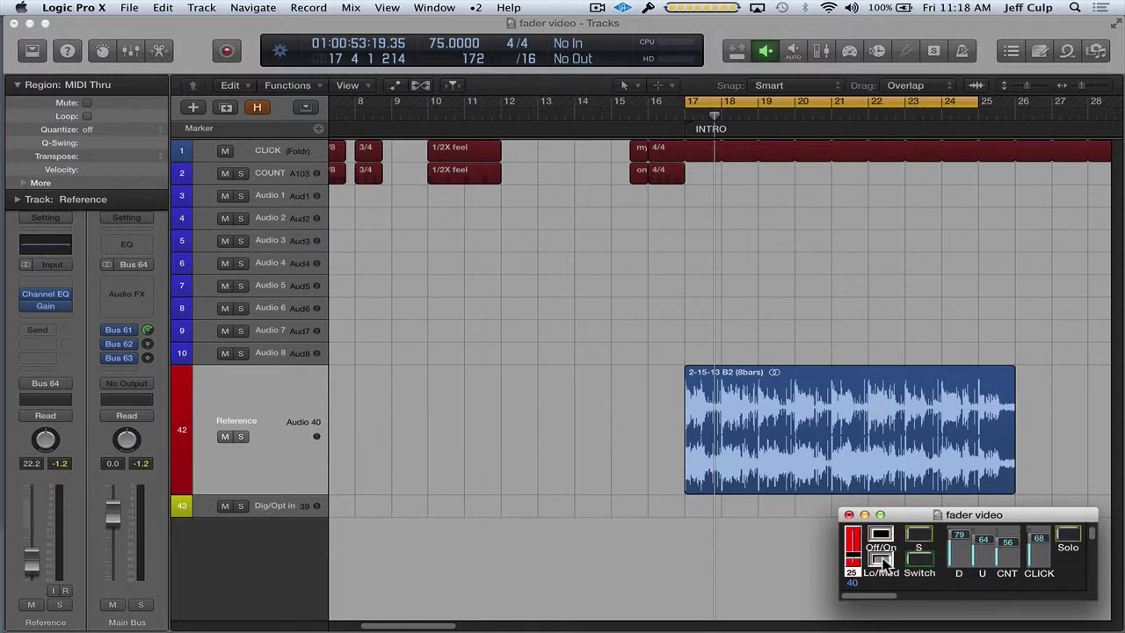
click(883, 563)
click(883, 563)
click(883, 564)
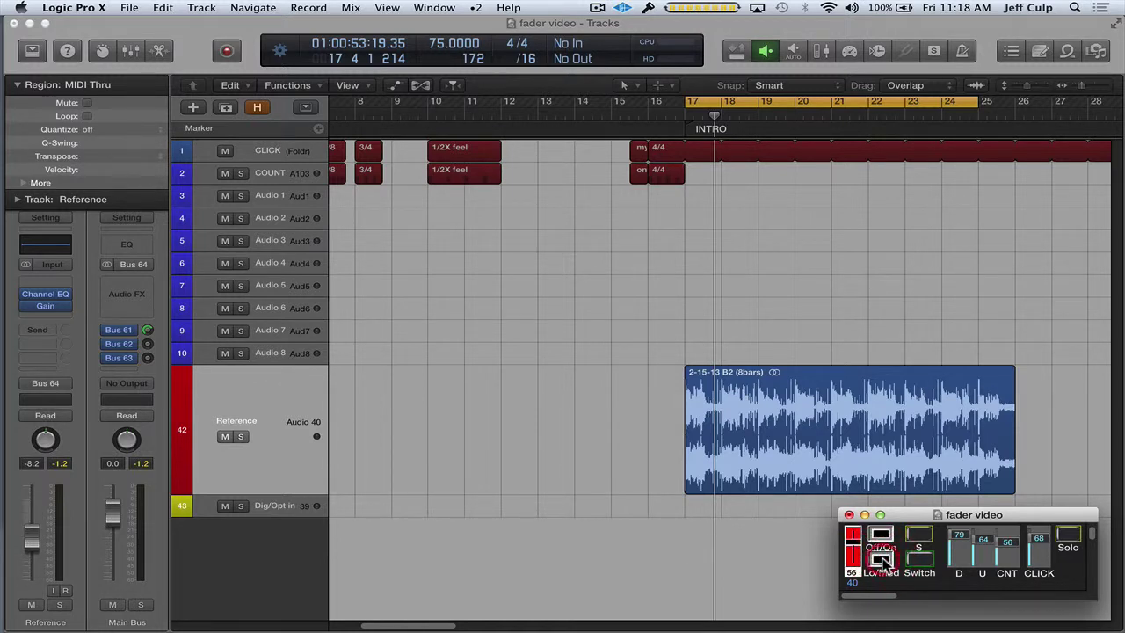
click(883, 563)
click(883, 563)
click(881, 539)
click(883, 540)
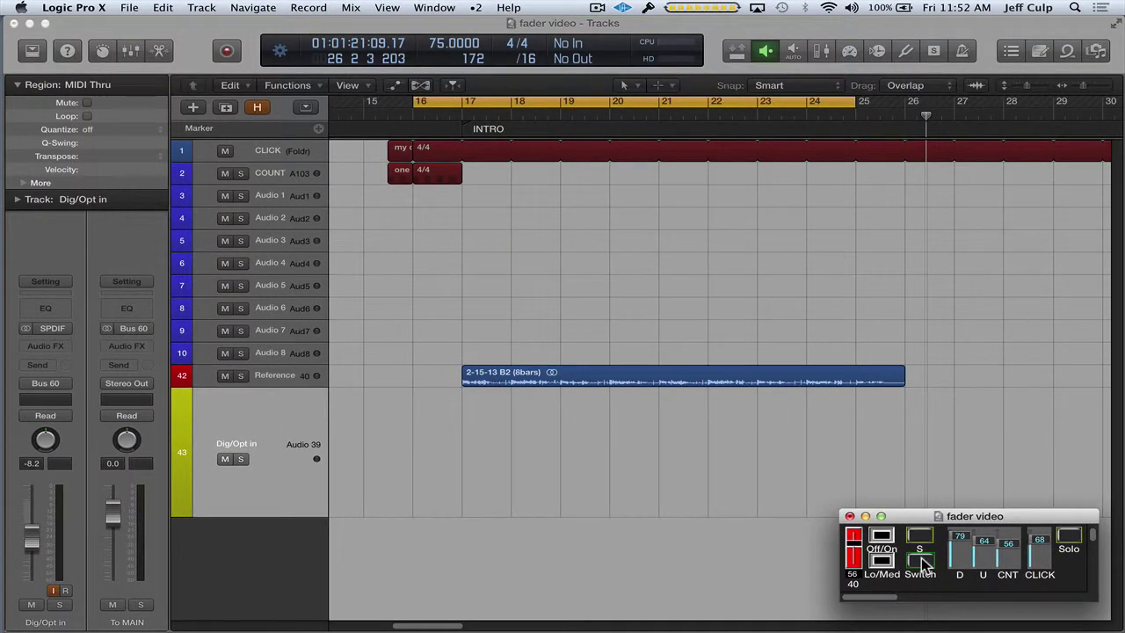
Step: Toggle the fader window's track Switch on and off and change the Dig/Opt in channel's input monitoring
click(921, 561)
click(921, 560)
click(55, 590)
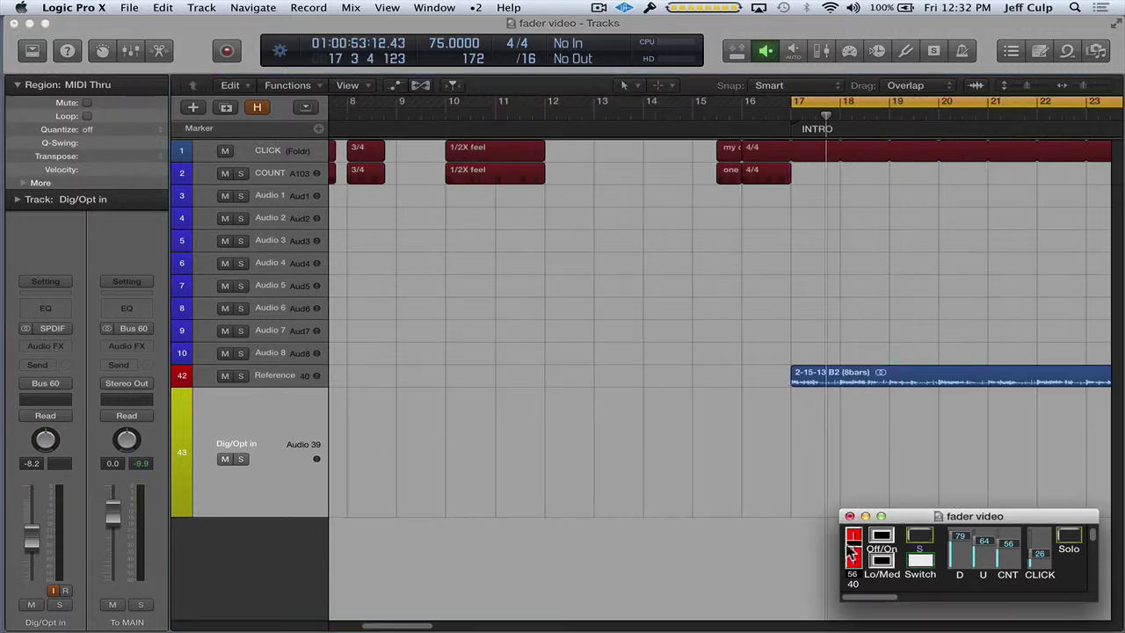
Step: Try the Dig/Opt in volume at 51 and 90, set it to the medium level 56, and toggle its solo on and off
mouse_move(854, 544)
mouse_down()
mouse_move(854, 566)
mouse_move(854, 535)
mouse_move(854, 546)
mouse_up()
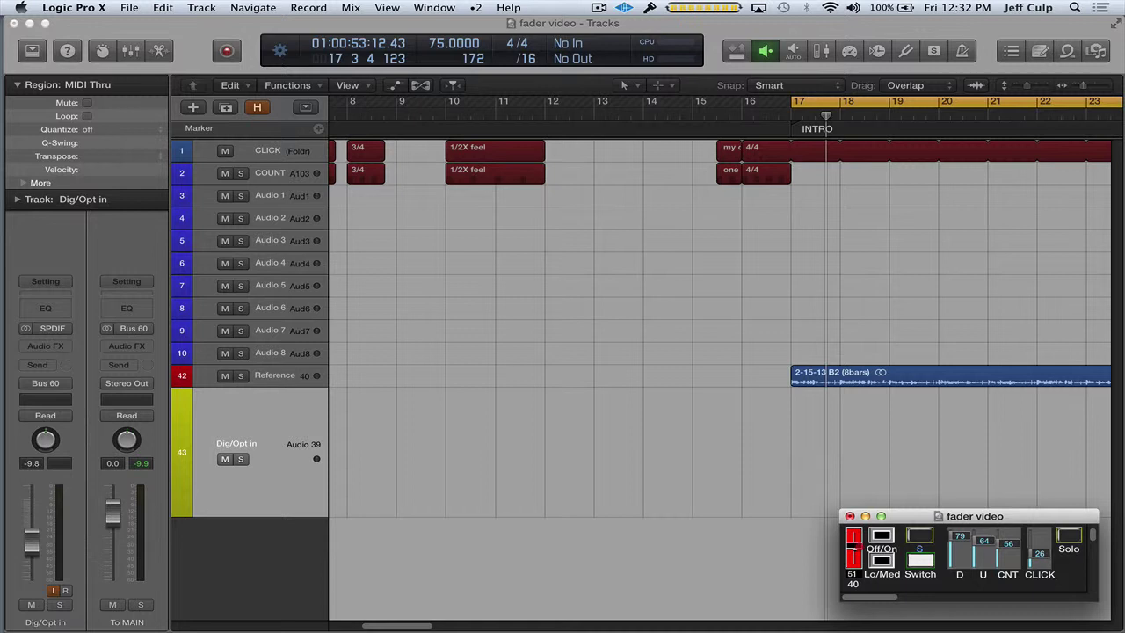
click(877, 535)
click(879, 538)
click(880, 538)
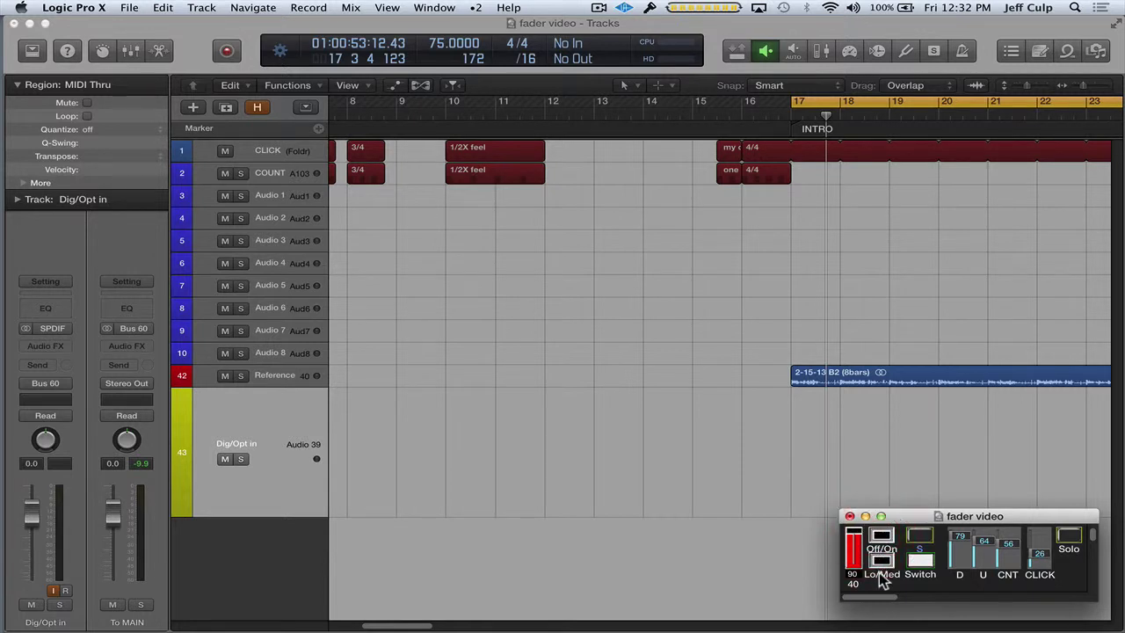
click(881, 562)
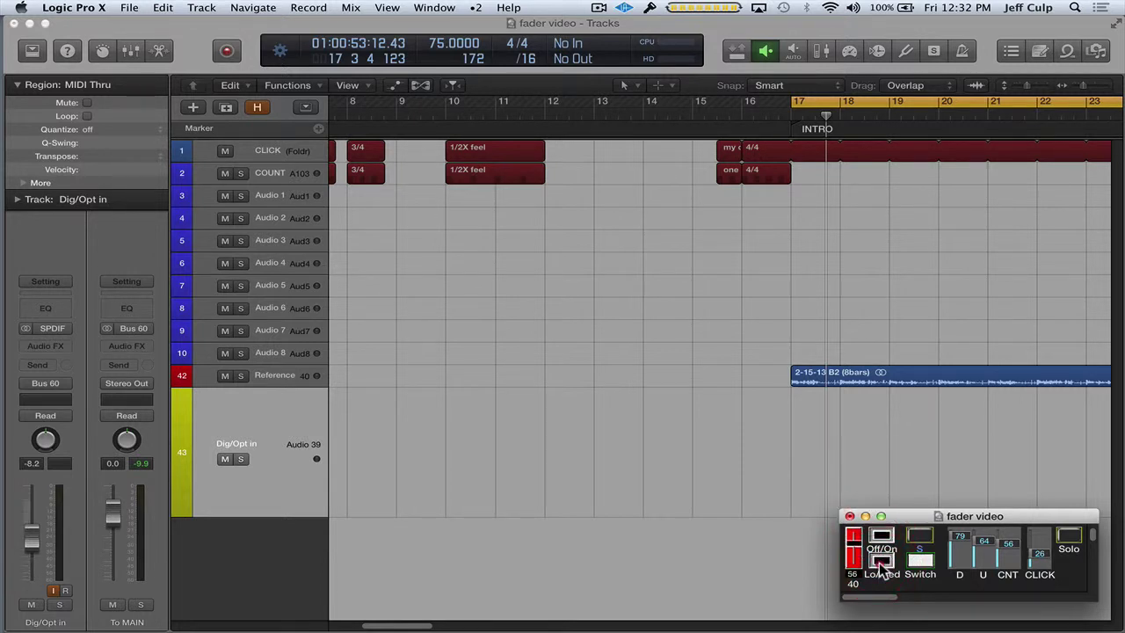
click(919, 534)
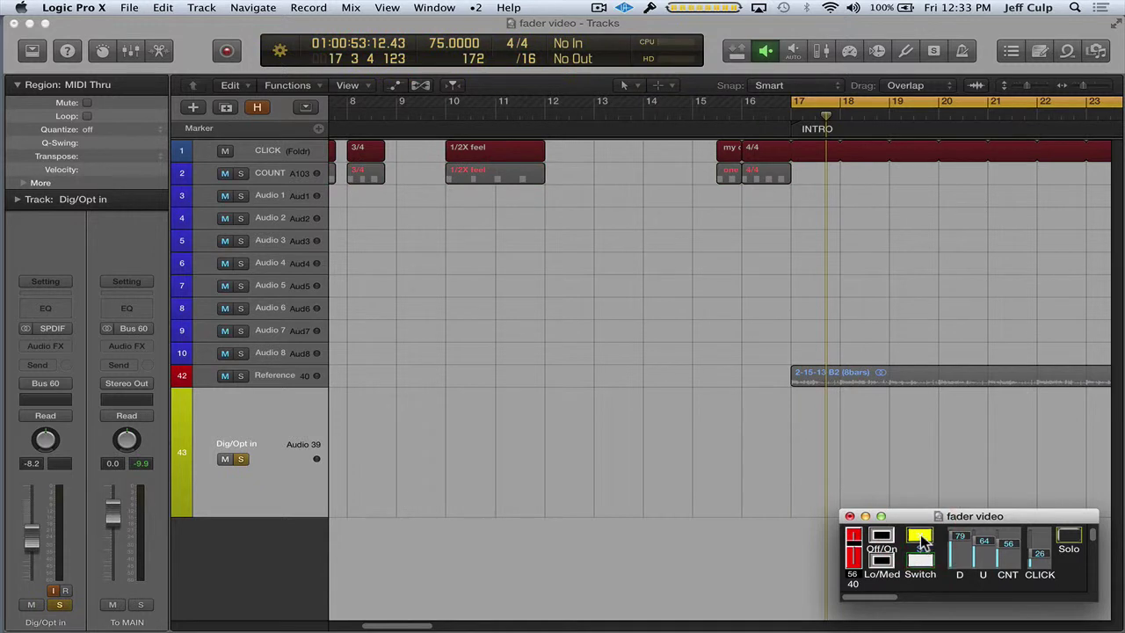
click(919, 535)
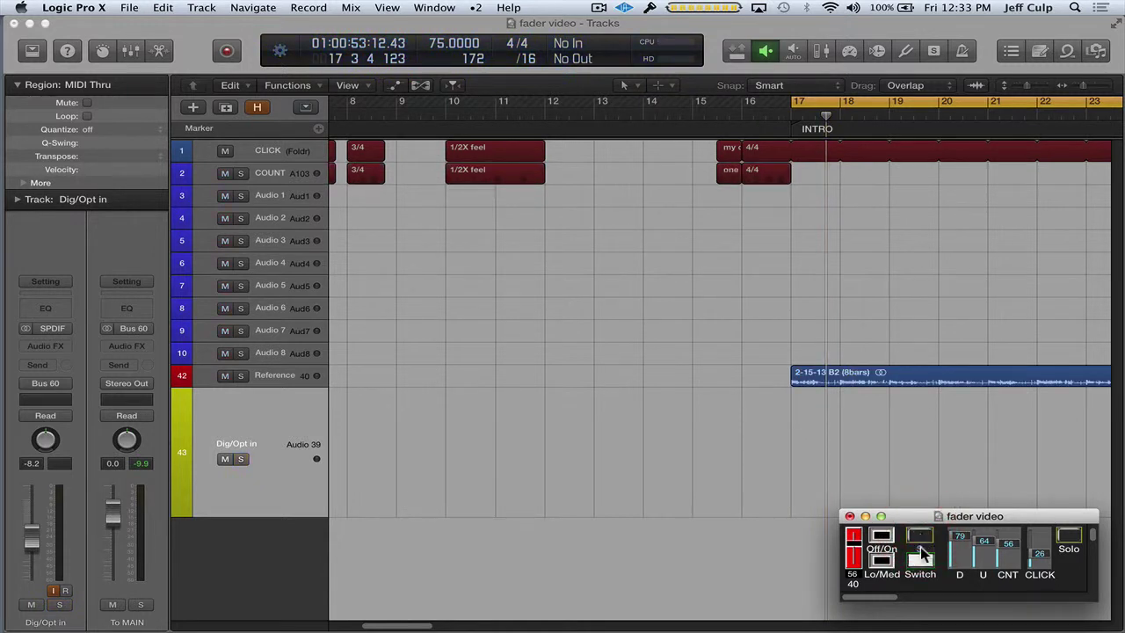
Step: Switch the fader window back to the Reference track, select that track, and adjust its volume fader
click(920, 563)
click(270, 372)
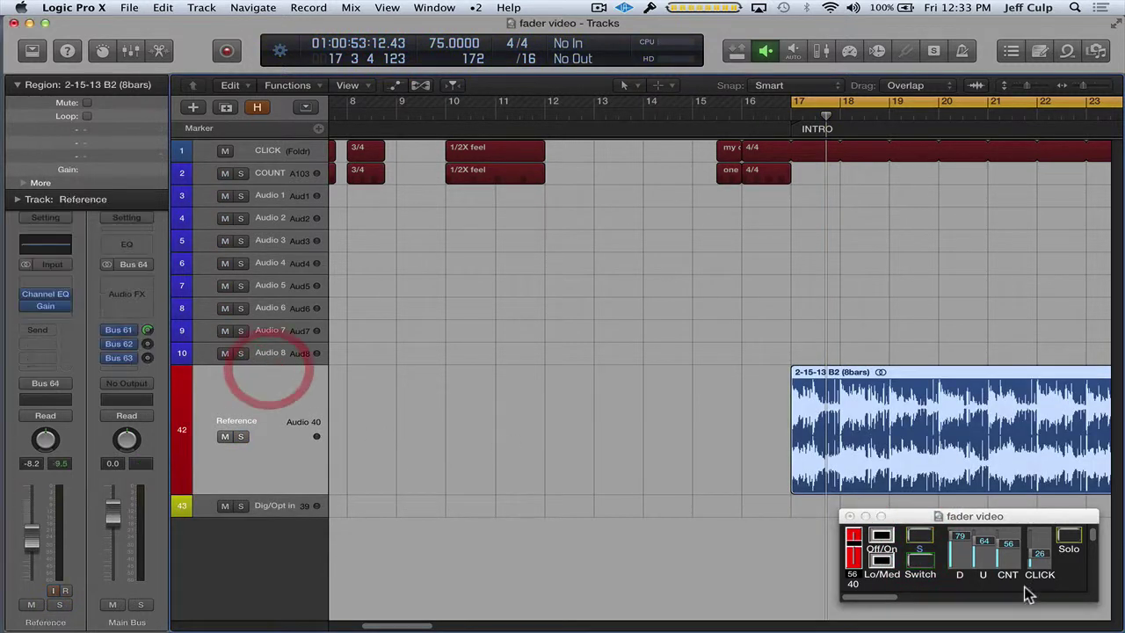
drag(853, 544, 873, 558)
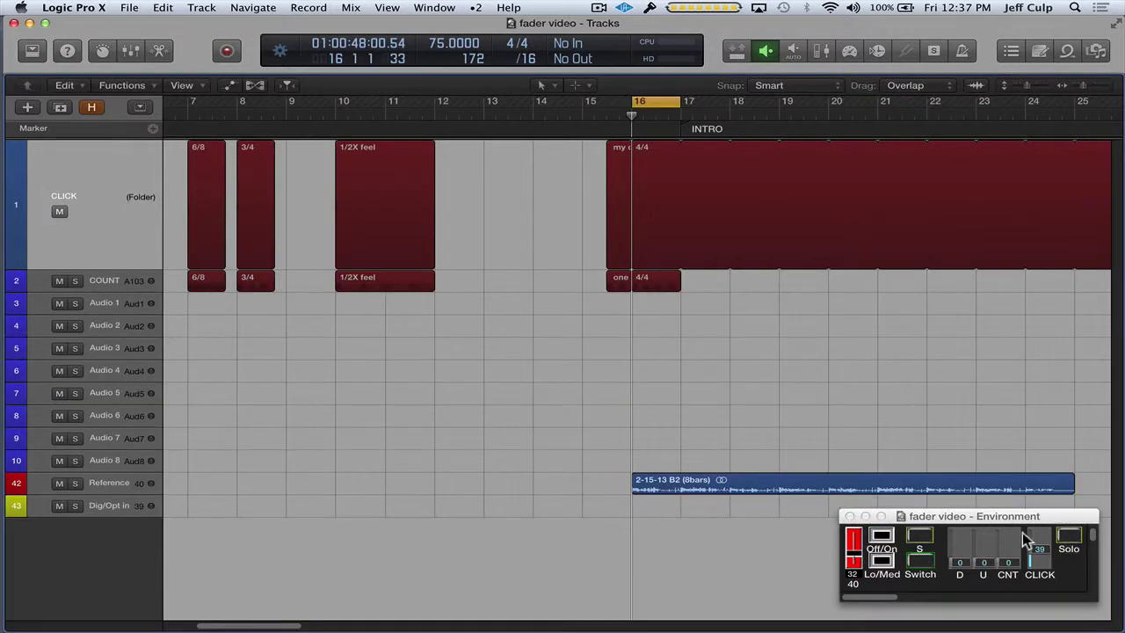
Step: During playback, set D to 59, U to 42, CNT to 41 and CLICK to 71, and toggle the click track's solo on and off
key(space)
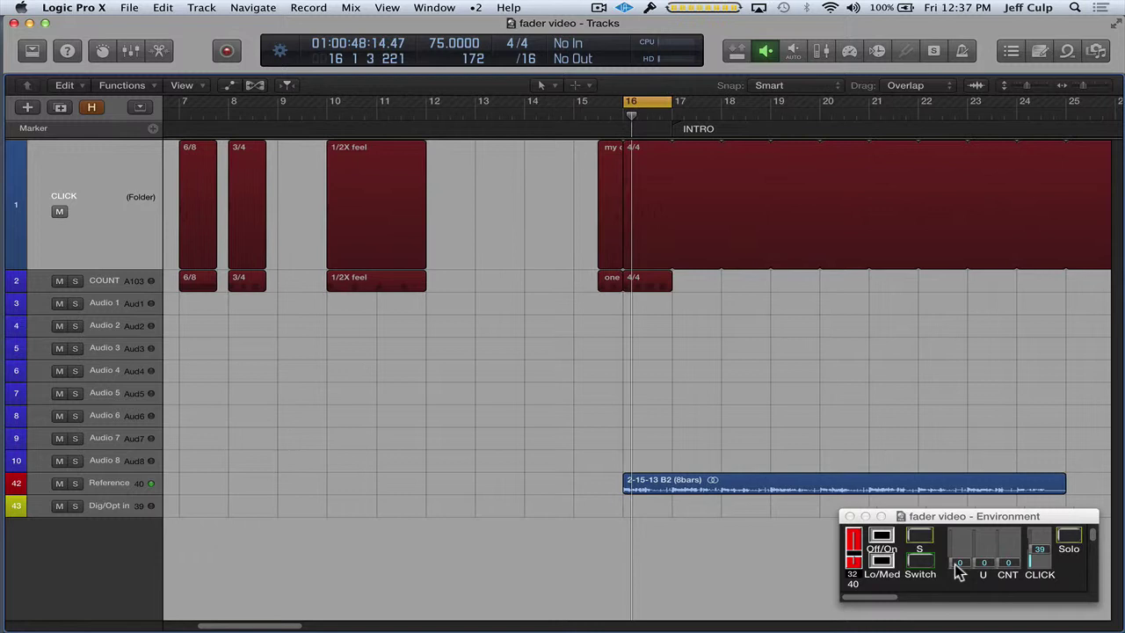
drag(958, 564, 1011, 545)
click(985, 549)
click(997, 554)
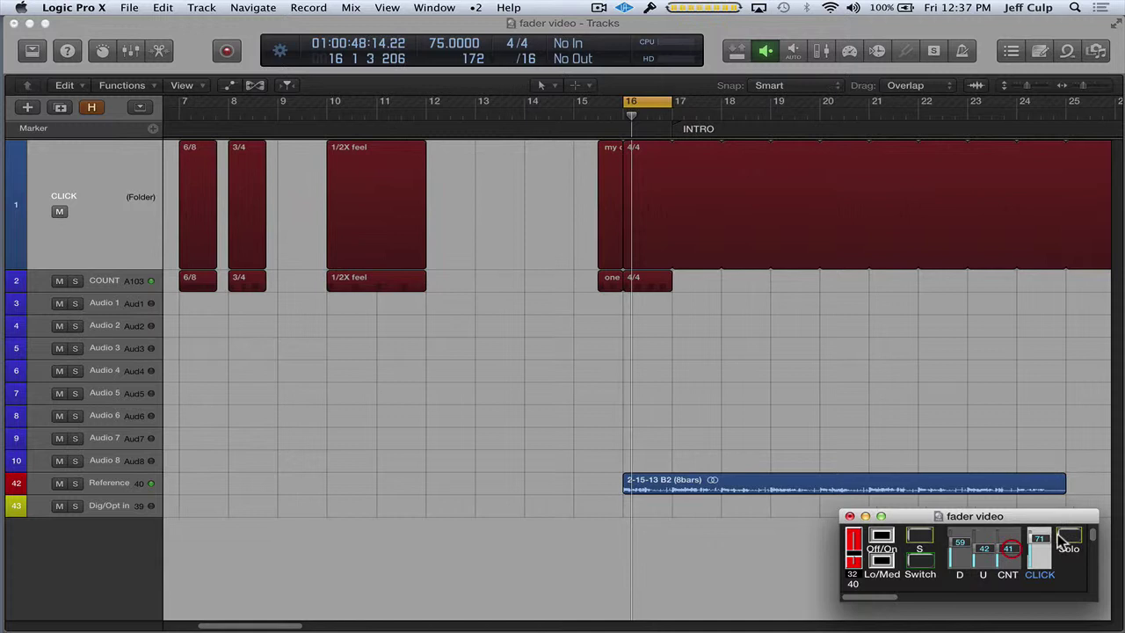
click(1073, 537)
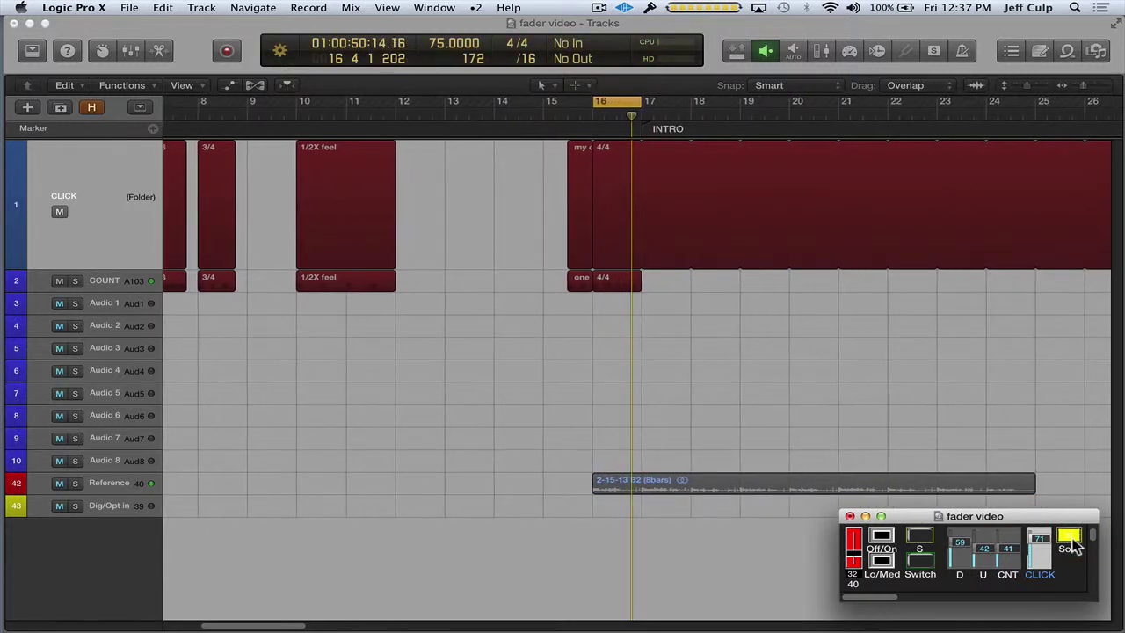
click(1072, 541)
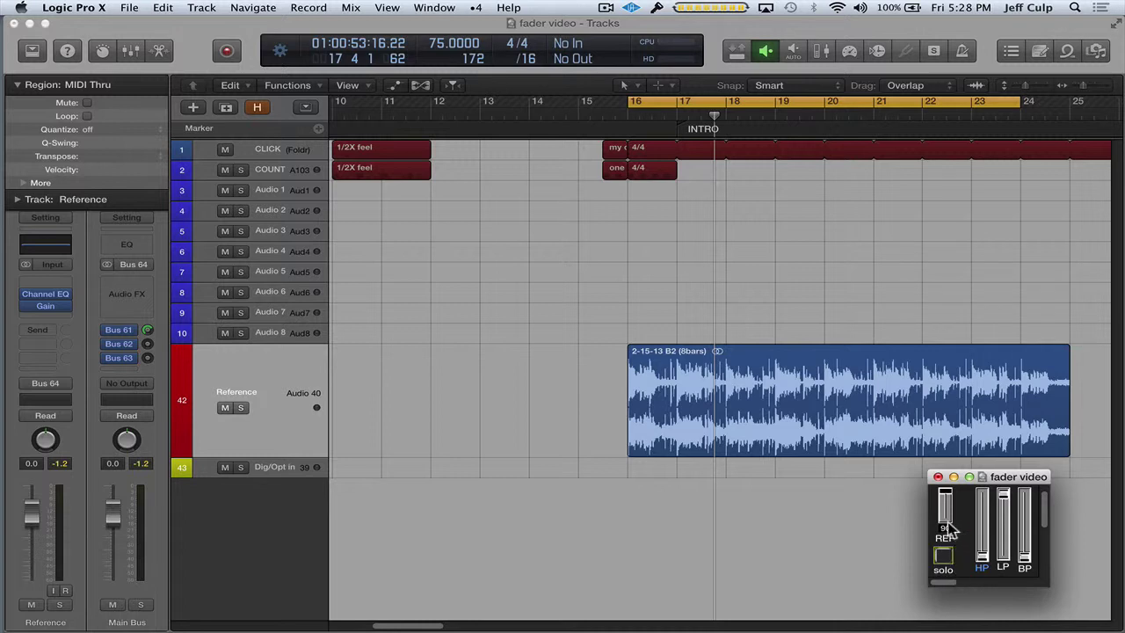
Step: Set the REF fader to 90, toggle the Reference track's solo on and off, and nudge the fader window slightly upward
mouse_move(946, 499)
mouse_down()
mouse_move(946, 527)
mouse_move(948, 489)
mouse_up()
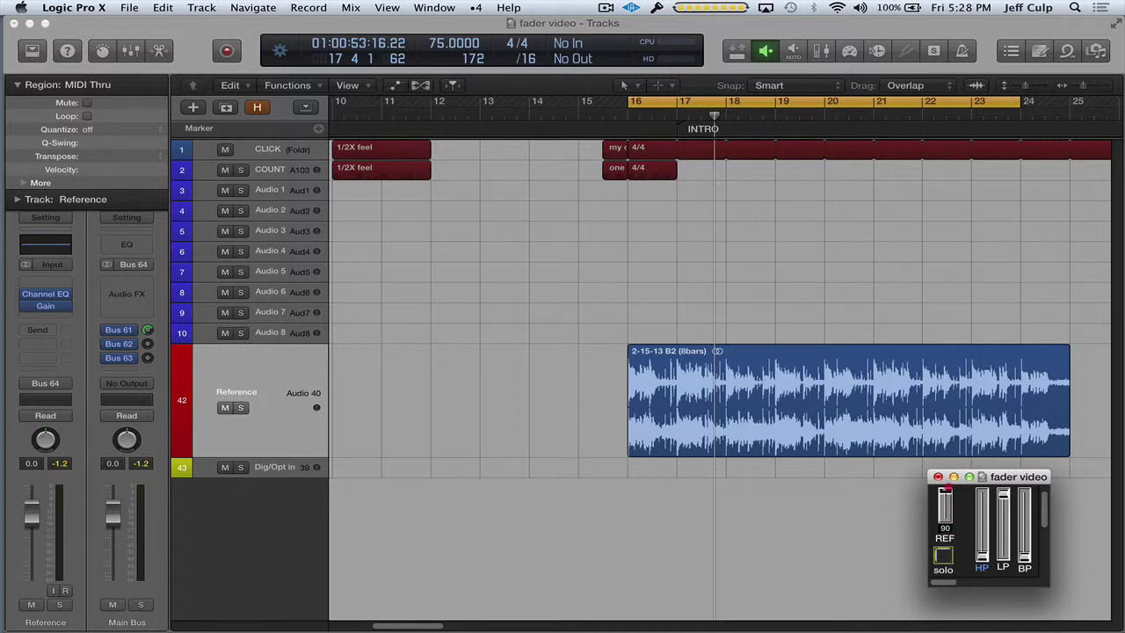
click(943, 555)
click(943, 555)
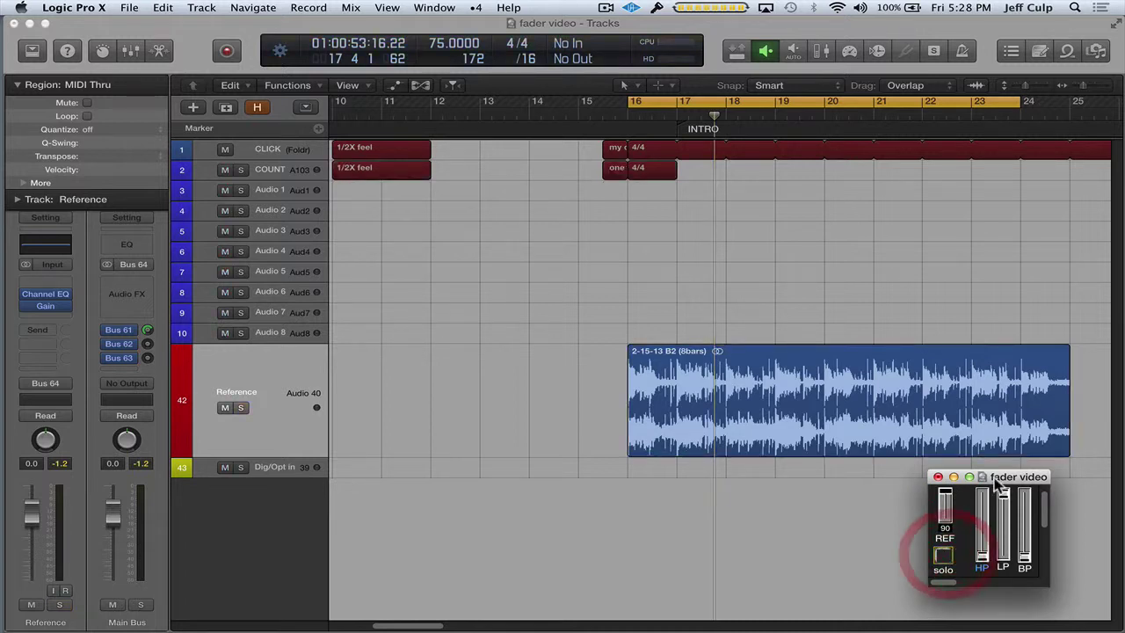
drag(993, 476, 993, 474)
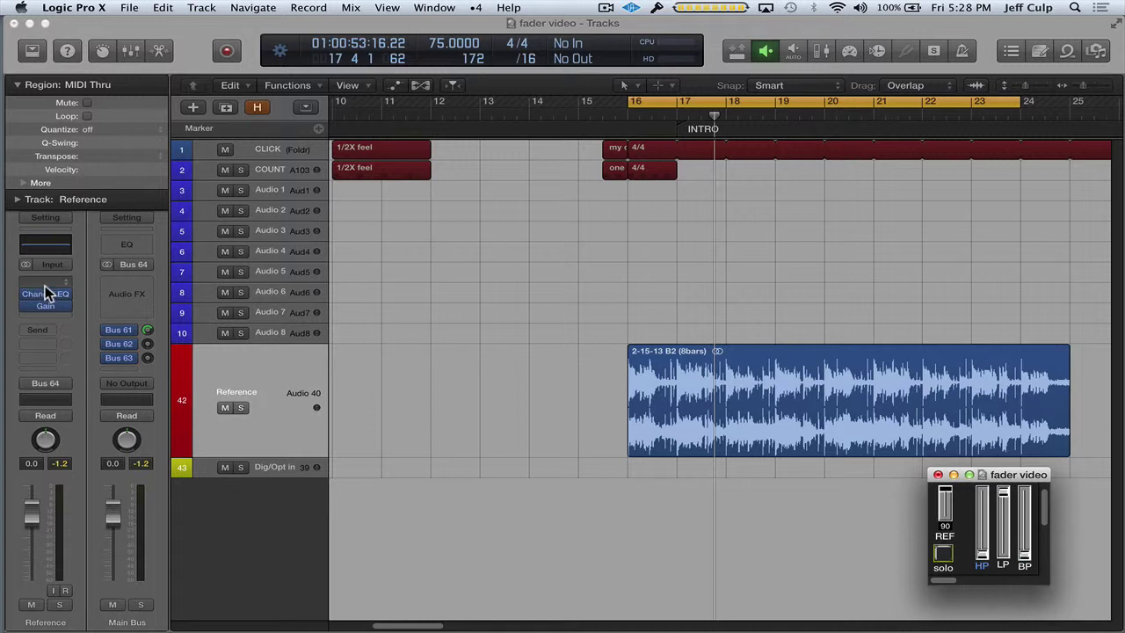
Step: During playback, sweep the HP filter fader up and back to minimum, lower and restore the LP filter fader, and stop playback
mouse_move(51, 300)
drag(982, 558, 982, 521)
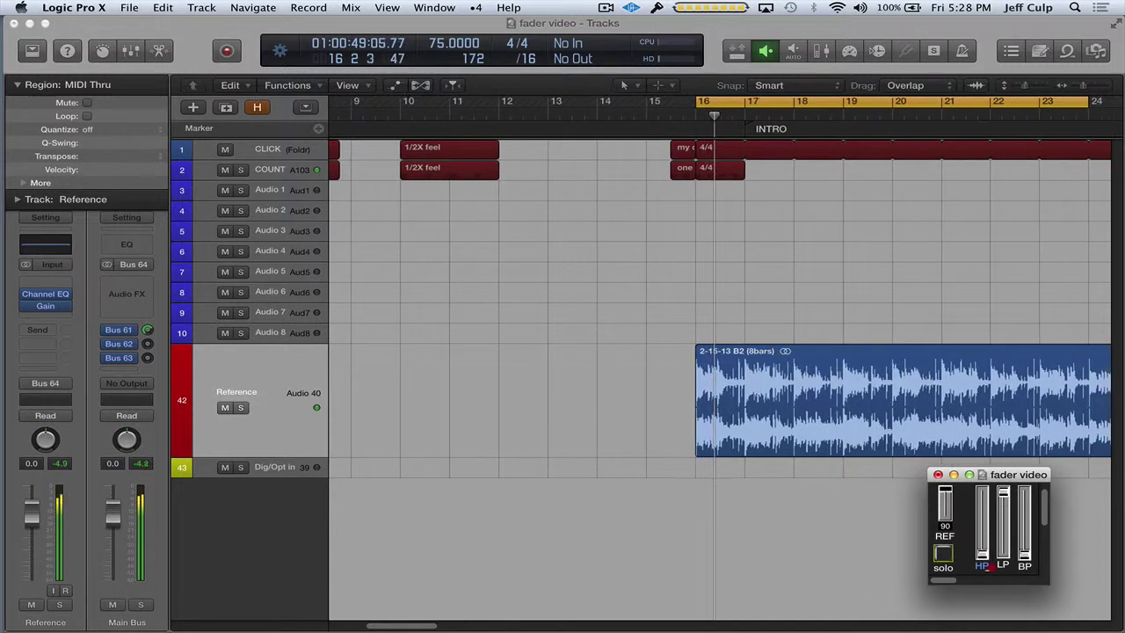
drag(981, 522, 982, 554)
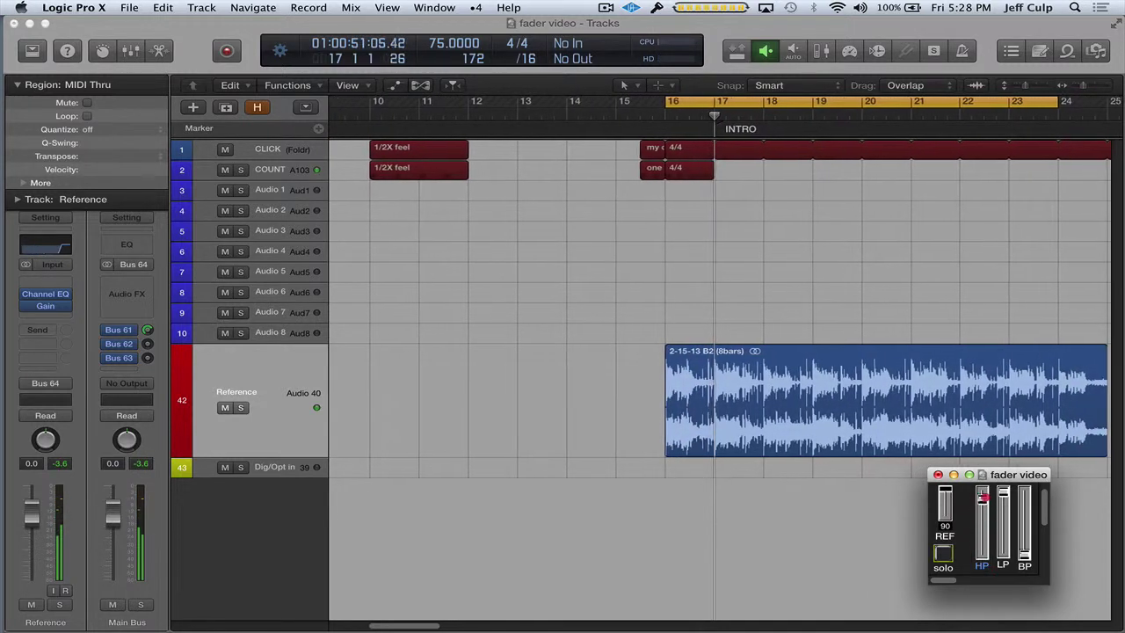
drag(984, 495, 985, 568)
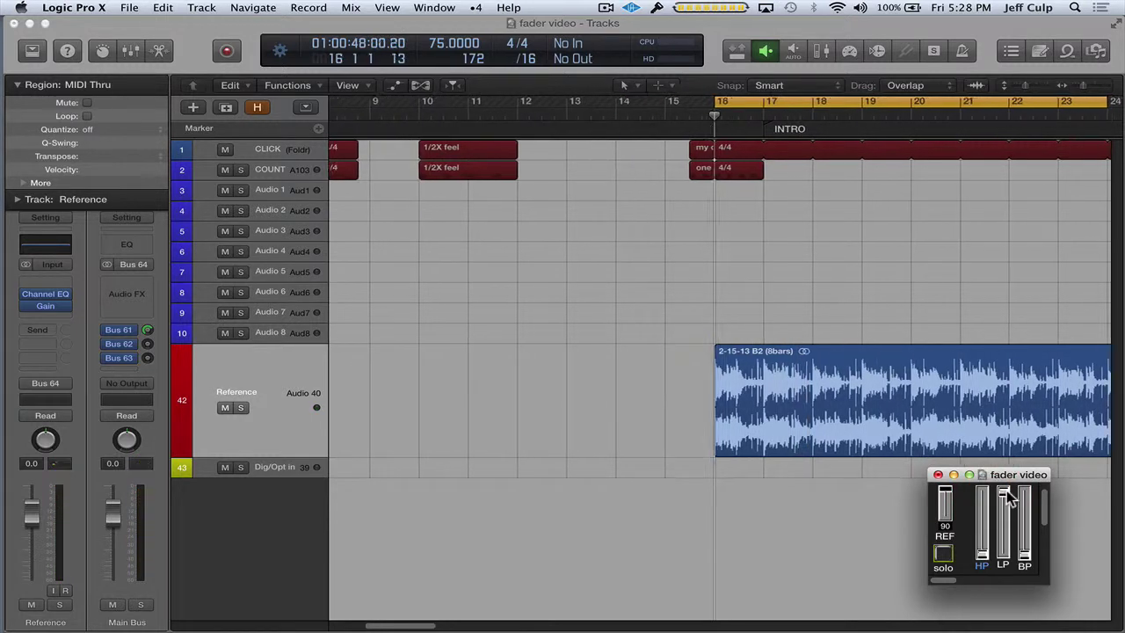
drag(1003, 500, 1027, 567)
key(space)
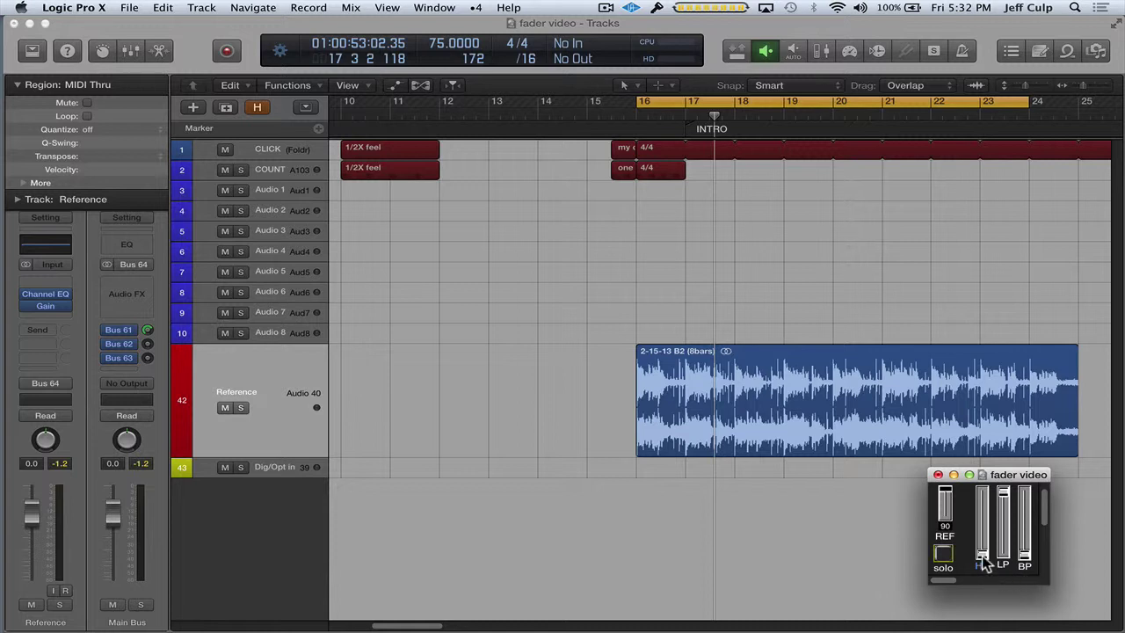
Step: With playback stopped, try the HP, LP and BP filter faders and return HP and BP to minimum and LP to maximum
mouse_move(982, 562)
mouse_down()
mouse_move(974, 502)
mouse_move(981, 551)
mouse_up()
mouse_move(1003, 489)
mouse_down()
mouse_move(1008, 539)
mouse_move(1002, 502)
mouse_up()
drag(1025, 561, 1020, 490)
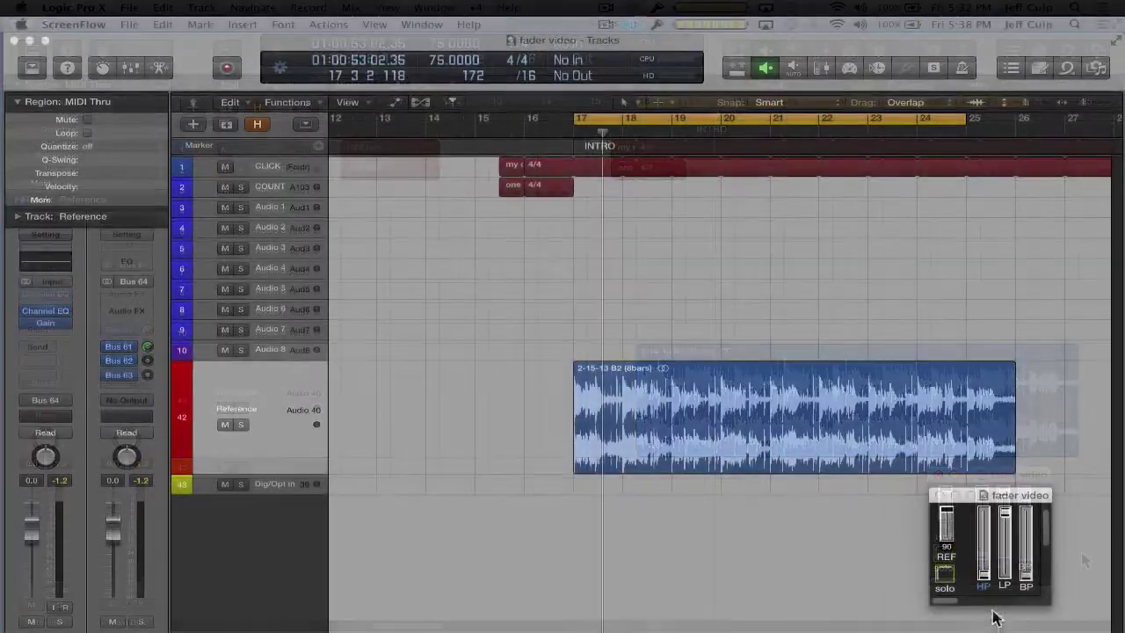
click(1006, 517)
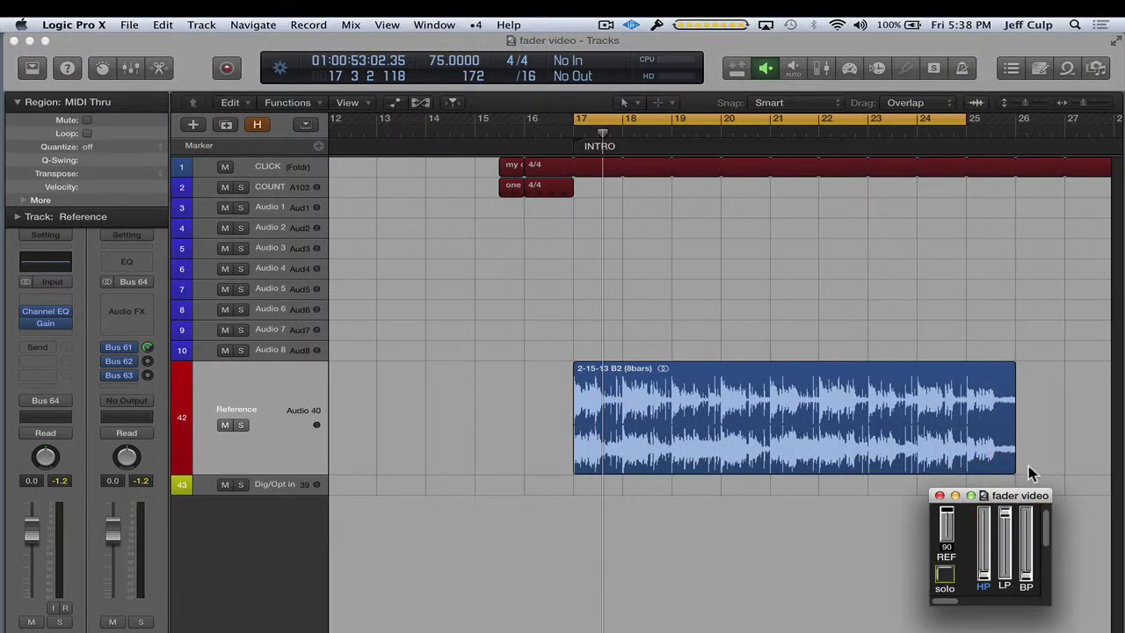